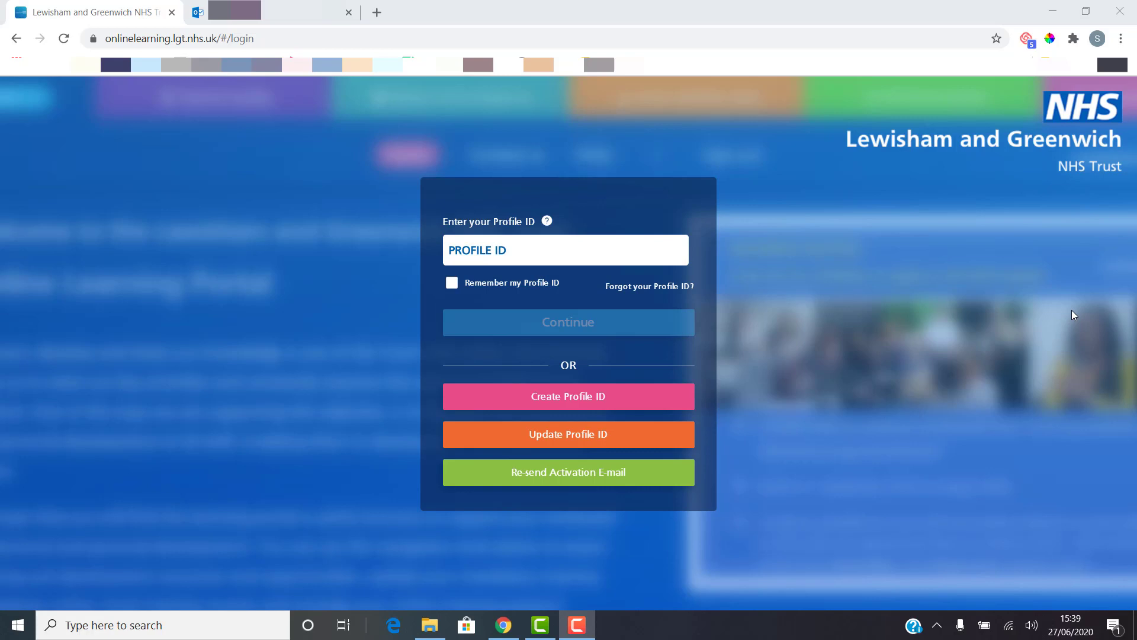
Step: Fill in the name, then the Staff Nurse position in the Chestnut department
left_click(564, 407)
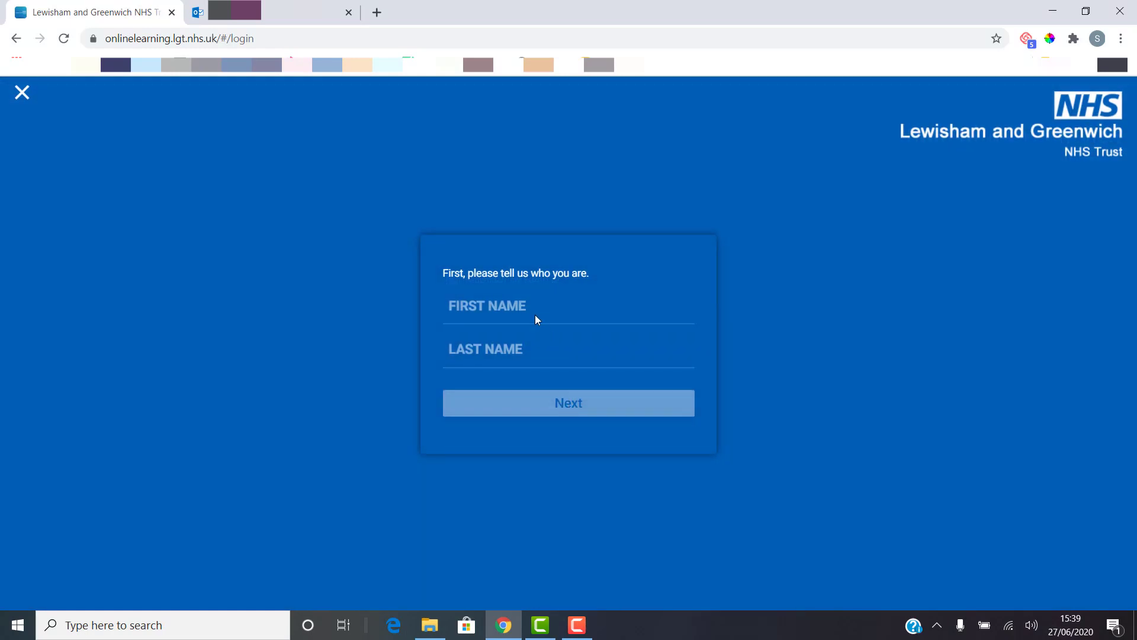
type("F")
type("lorence")
type("Nightin")
key("BackSpace")
key("BackSpace")
type("ing")
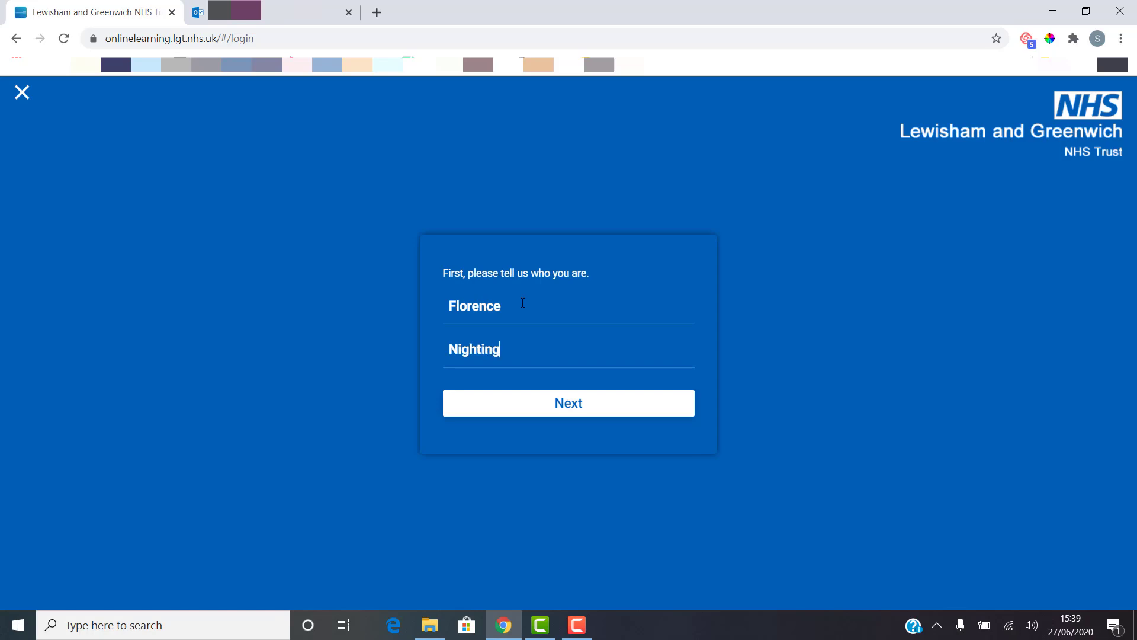
type("ale")
left_click(562, 403)
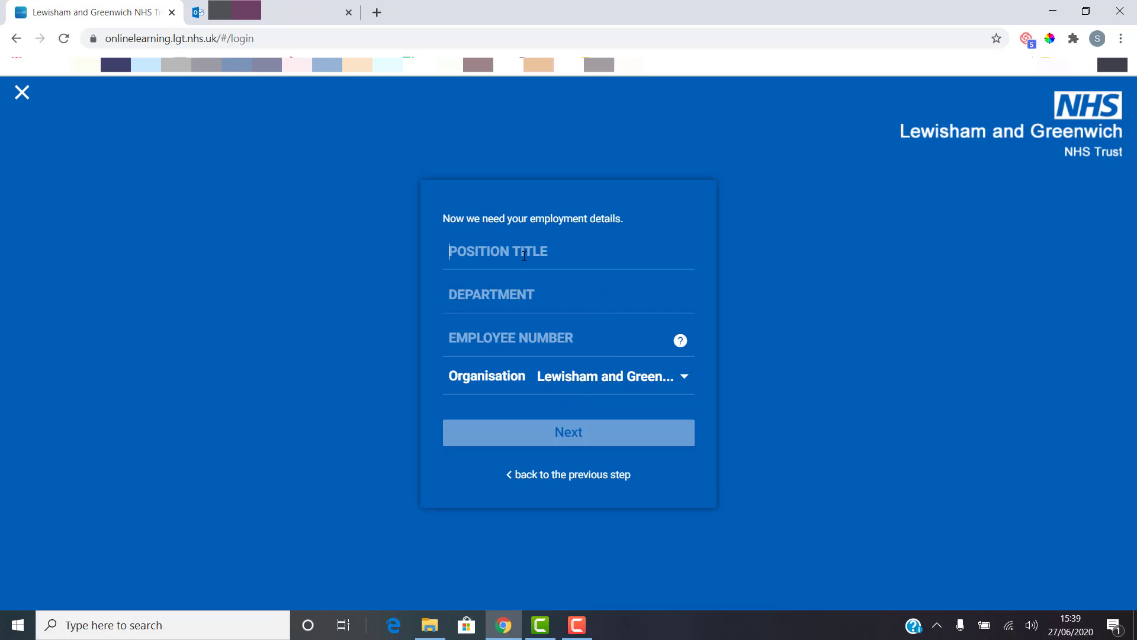
type("Staff Nurs")
type("e")
type("Chestn")
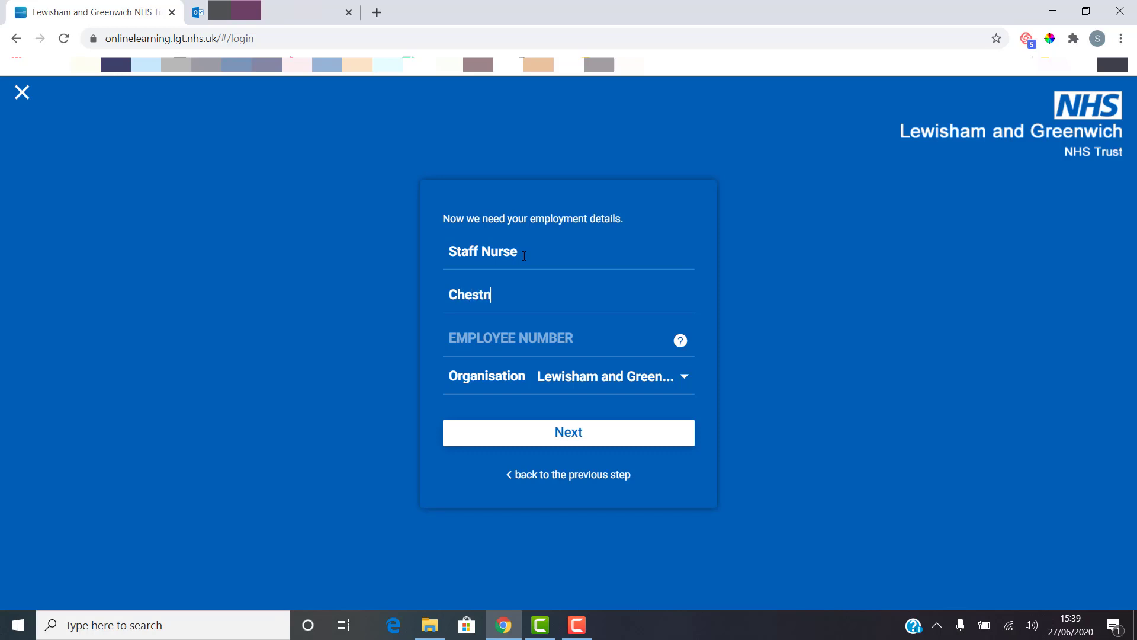
type("ut")
left_click(549, 435)
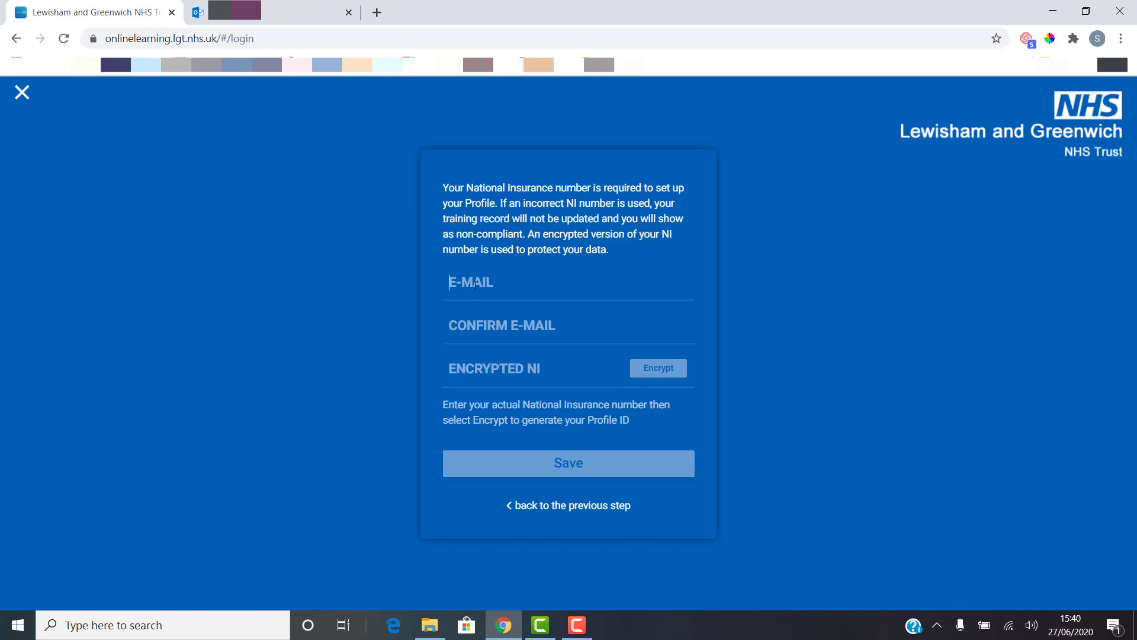
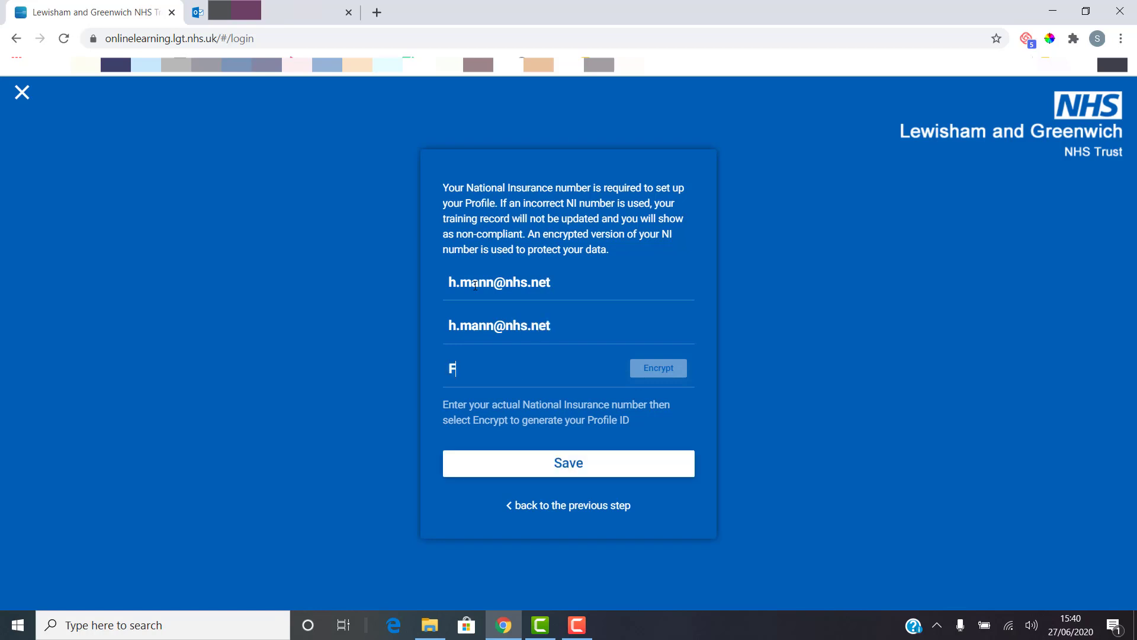
Step: Encrypt the National Insurance number and save the new profile
left_click(668, 371)
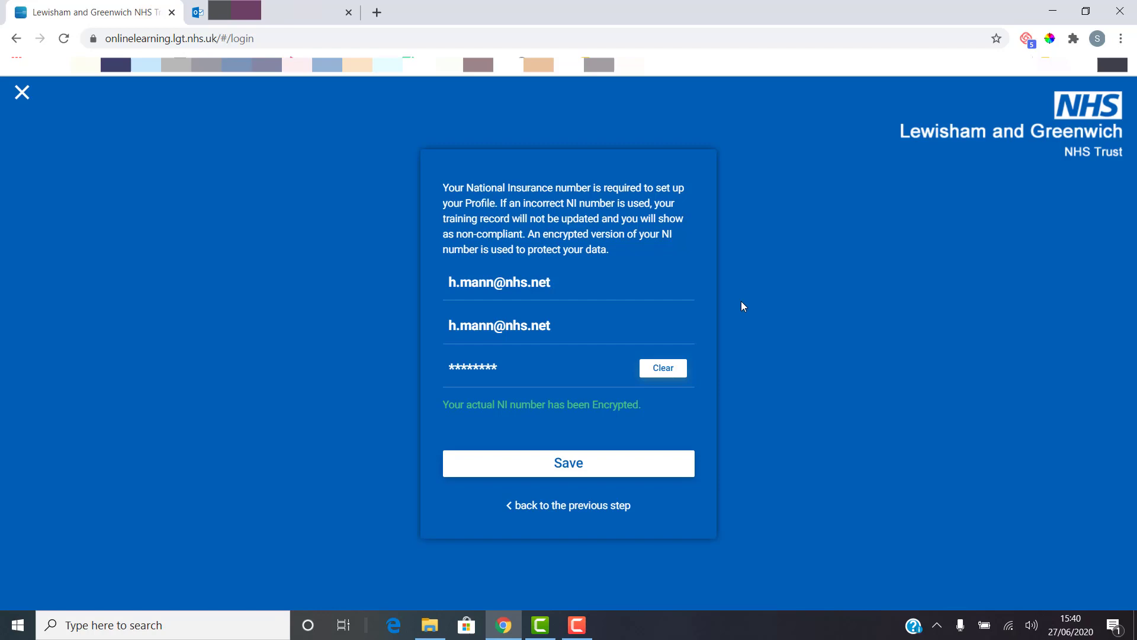
left_click(573, 469)
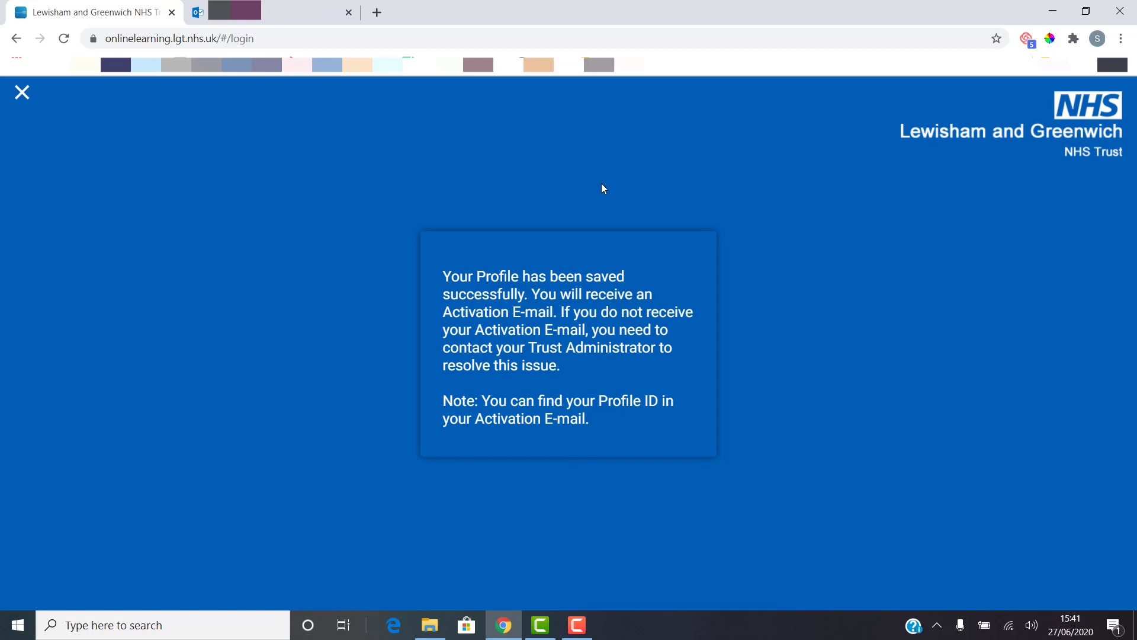
left_click(267, 13)
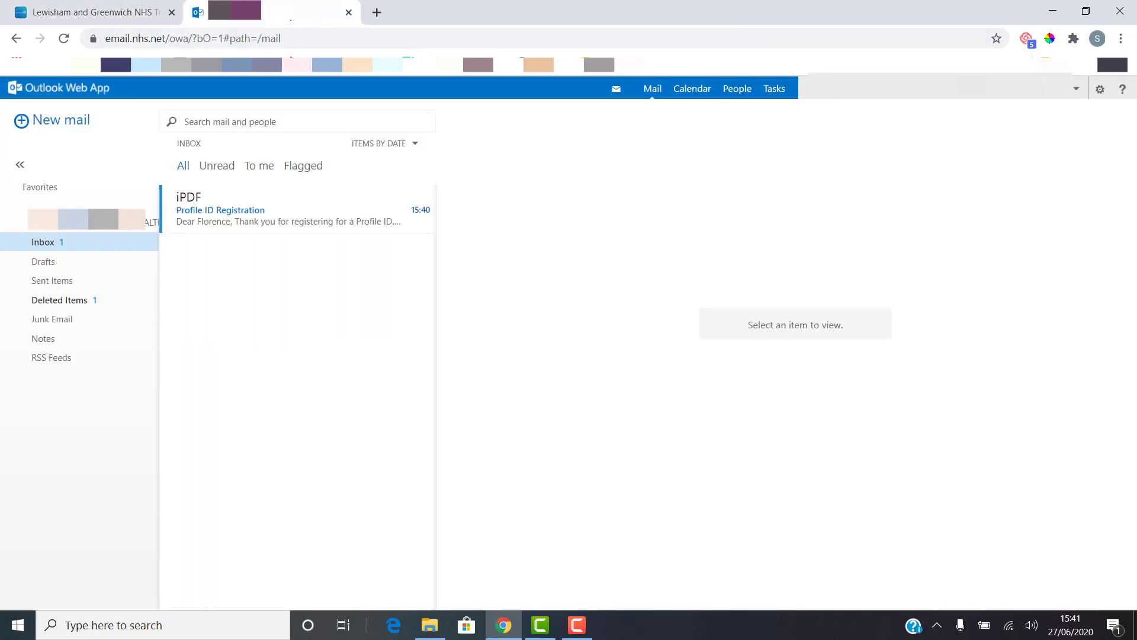
Step: Follow the activation link in the iPDF Profile ID Registration email
left_click(210, 213)
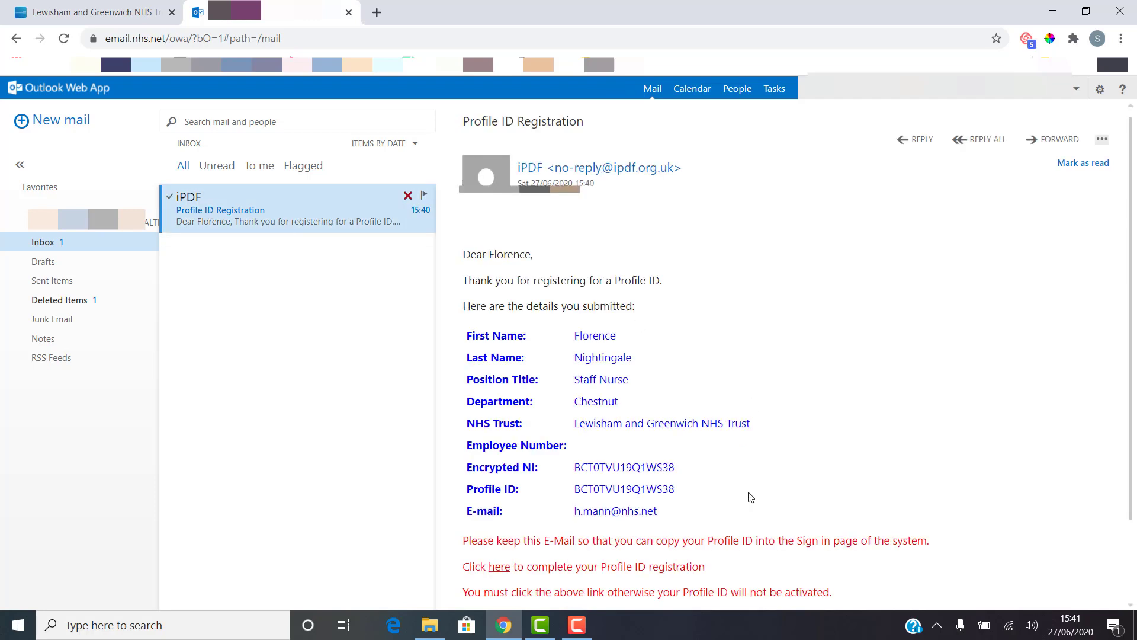
scroll(706, 533, "down", 2)
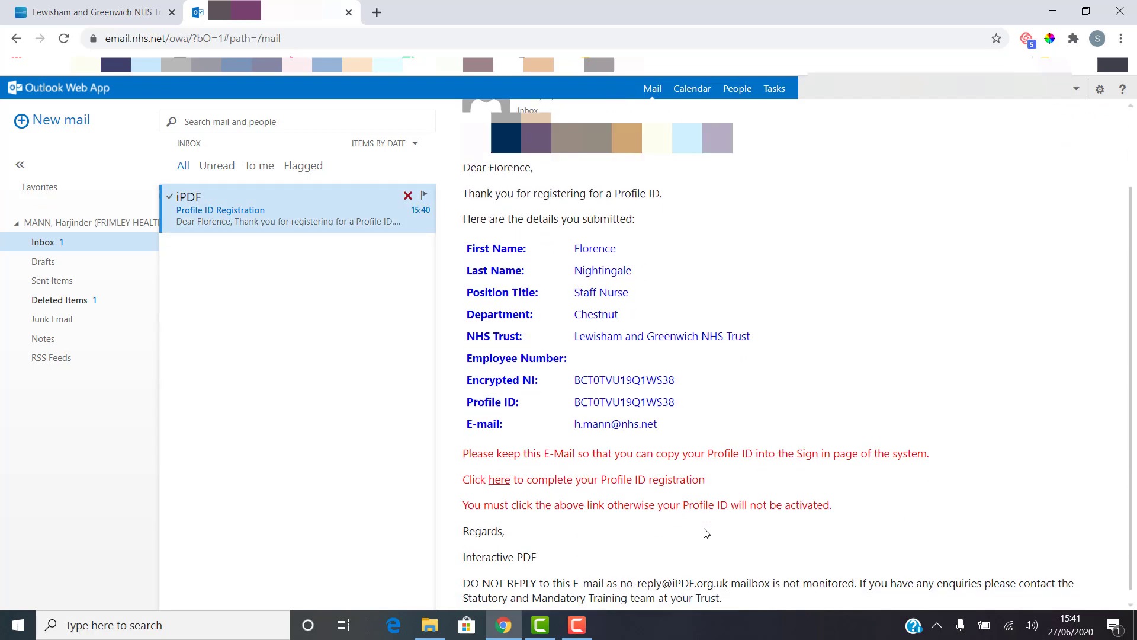
left_click(499, 477)
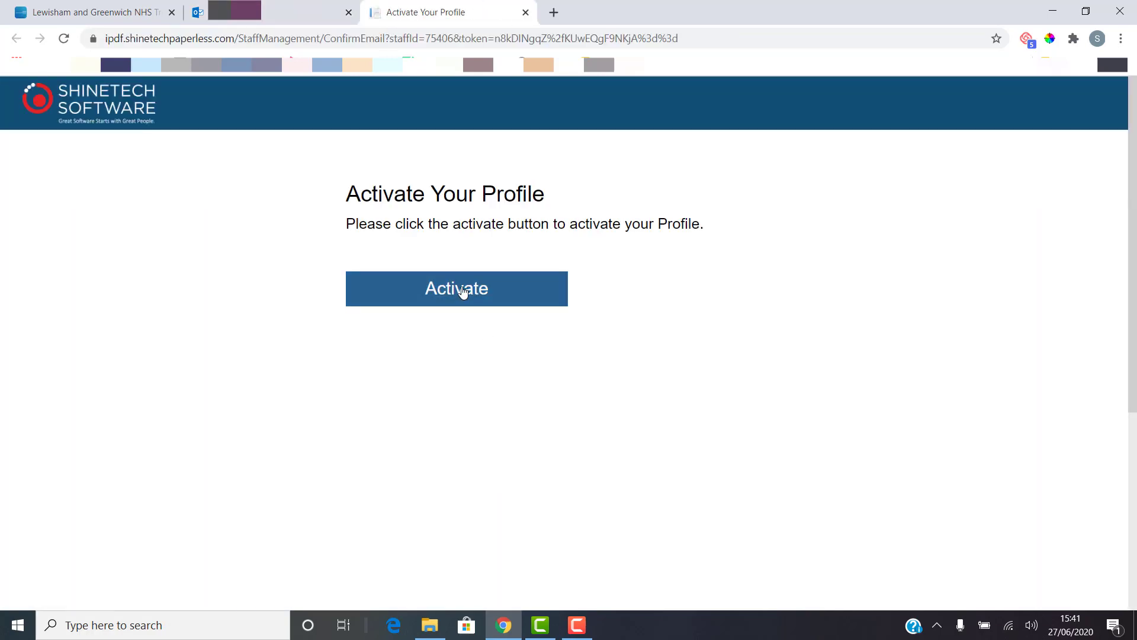
Step: Activate the profile until 'Profile Activated' appears, then return to the email
left_click(463, 293)
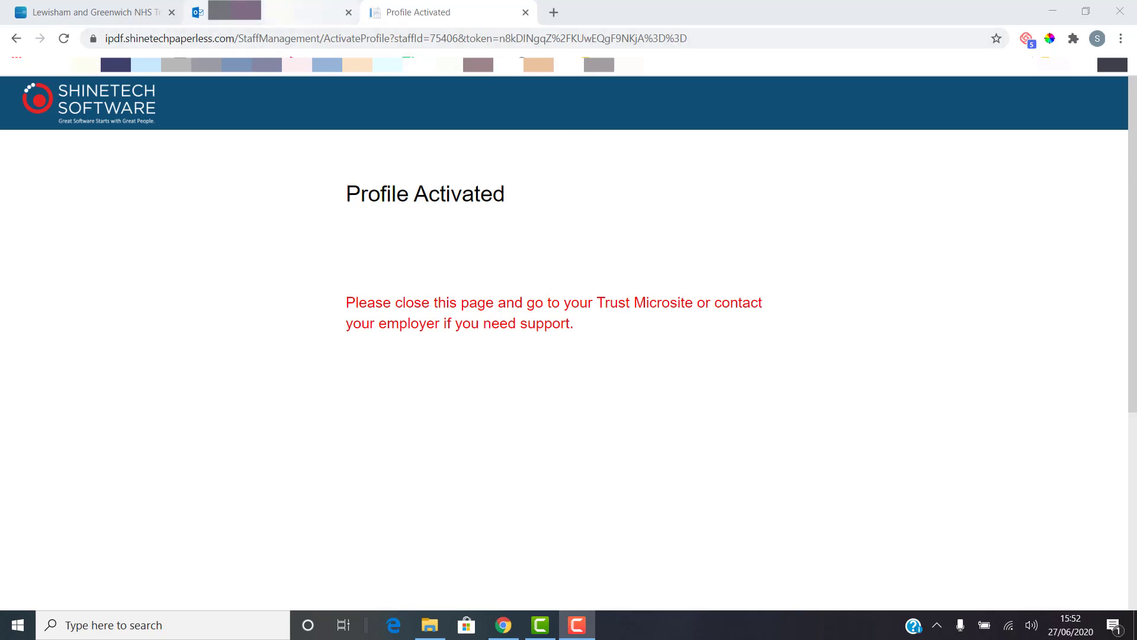
left_click(302, 15)
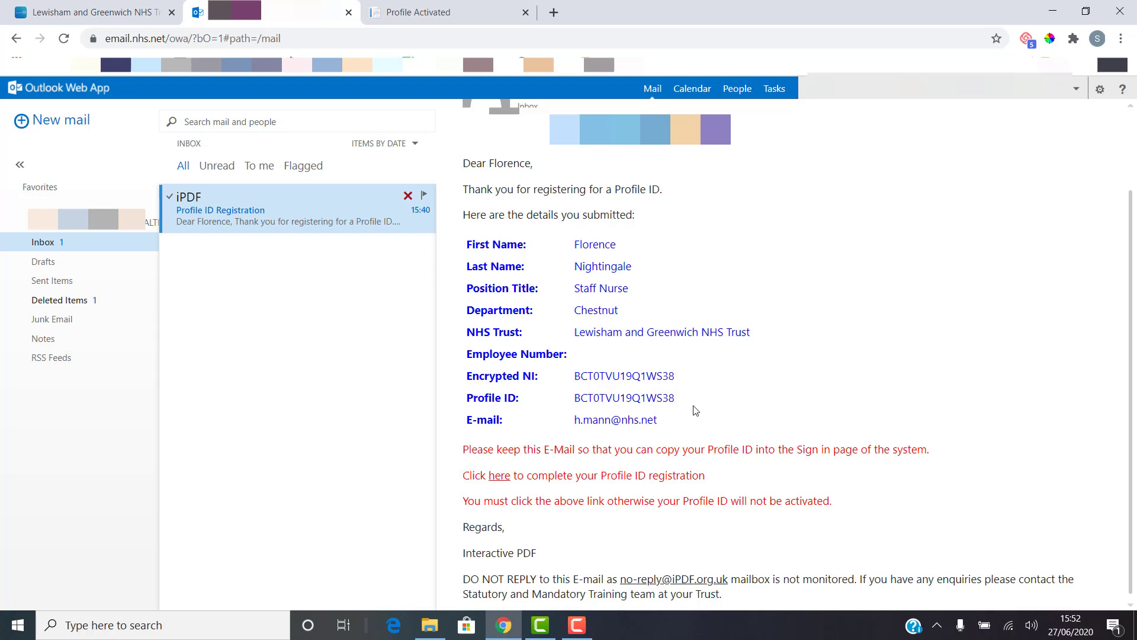
Step: Copy the Profile ID value from the registration email
double_click(628, 403)
key("ctrl+c")
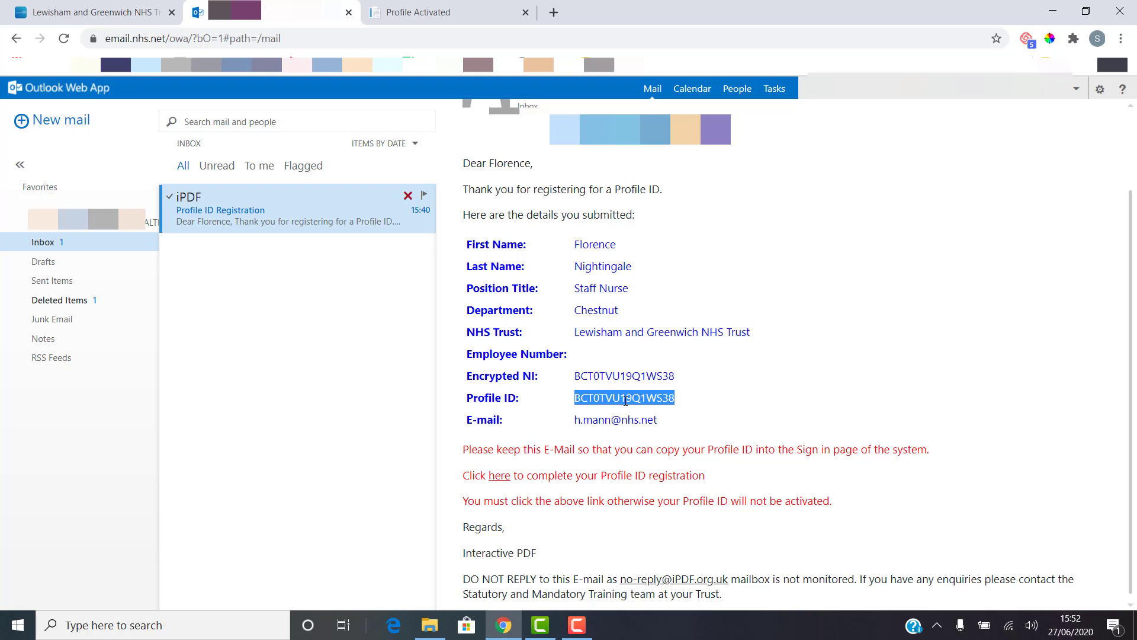
left_click(89, 12)
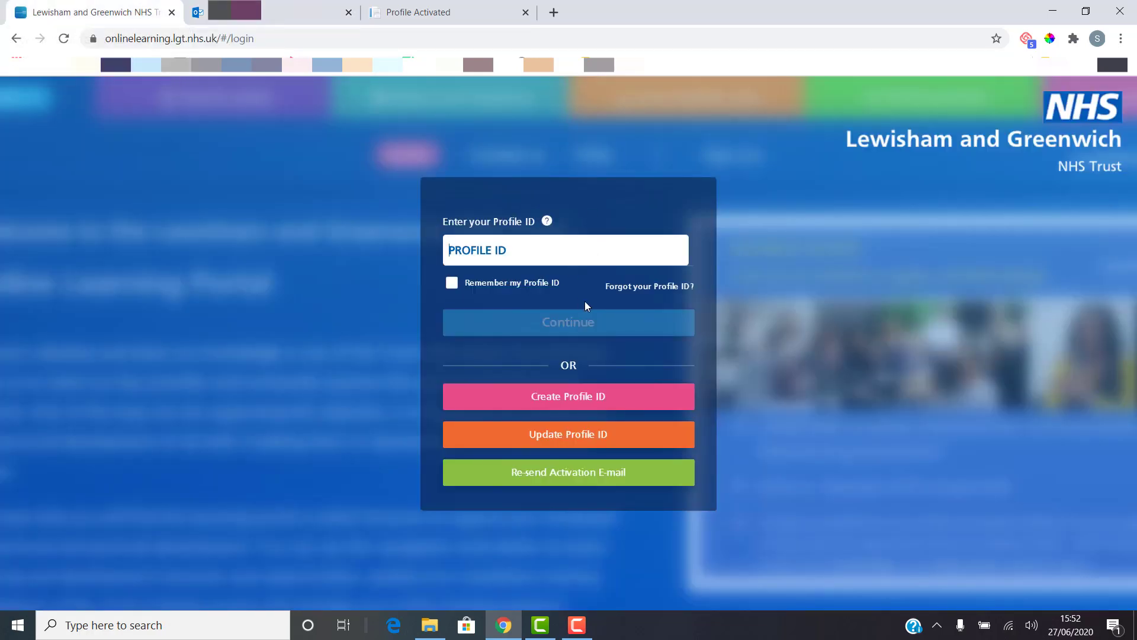
Step: Sign in by pasting the copied Profile ID into 'Enter your Profile ID'
key("ctrl+v")
left_click(532, 323)
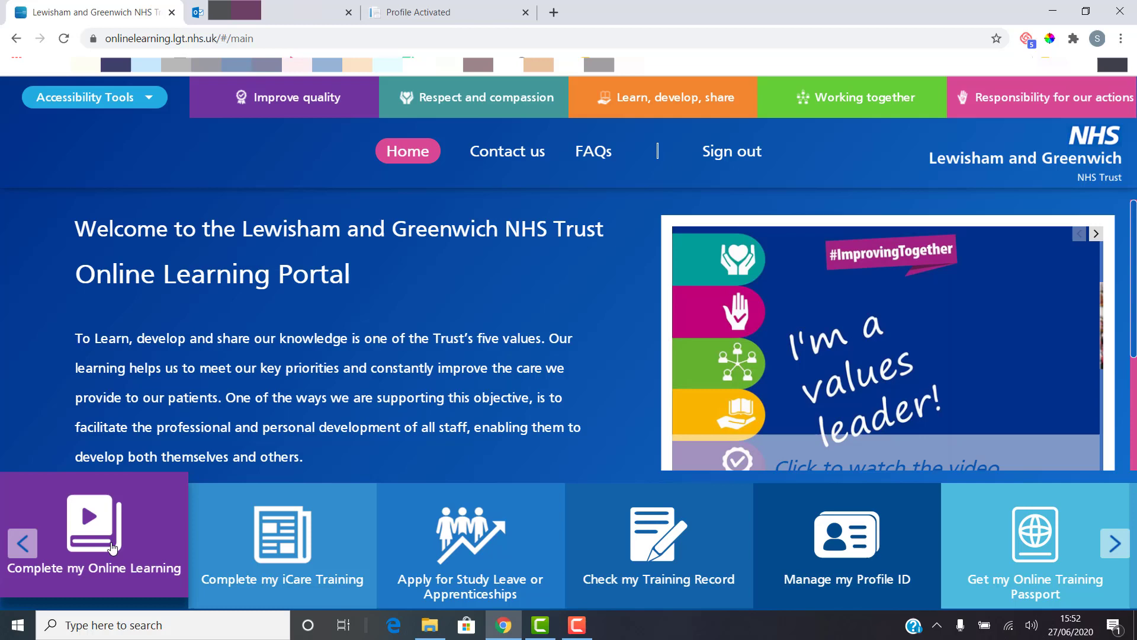
Step: Open 'Online Trust Induction Non-Clinical Staff' from the Complete my Online Learning categories
left_click(113, 546)
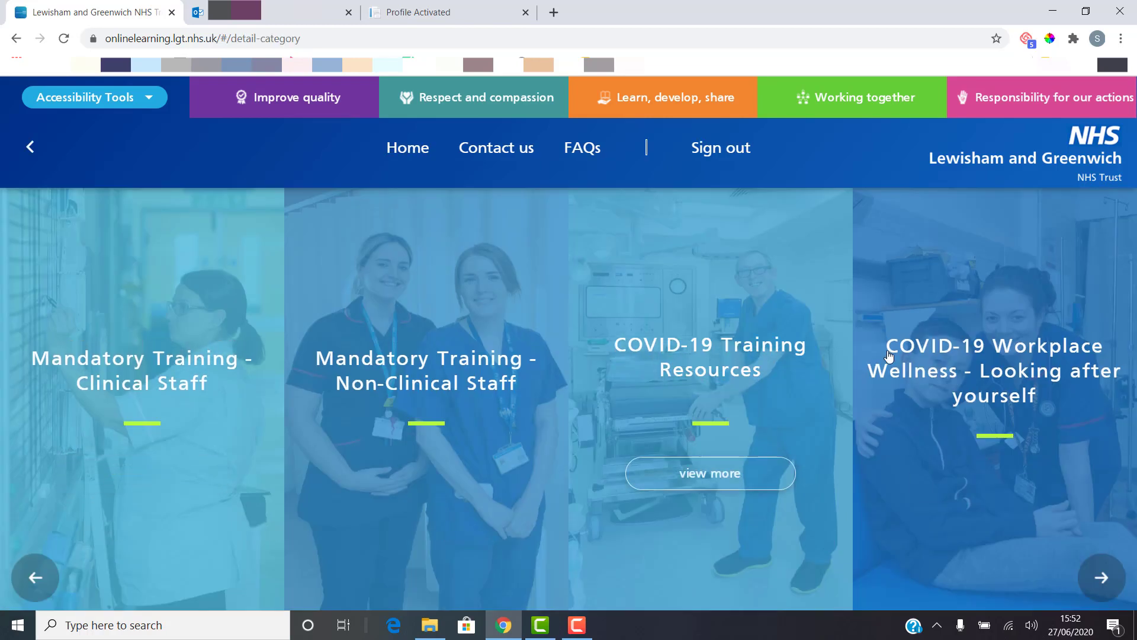
mouse_move(1045, 397)
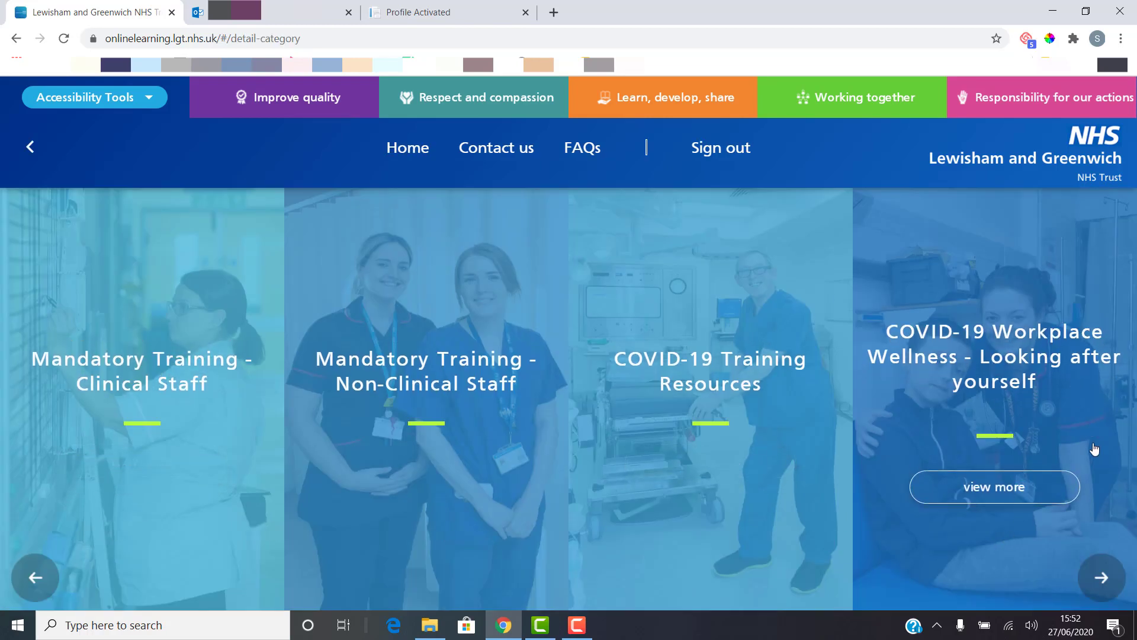
left_click(1102, 578)
left_click(1102, 578)
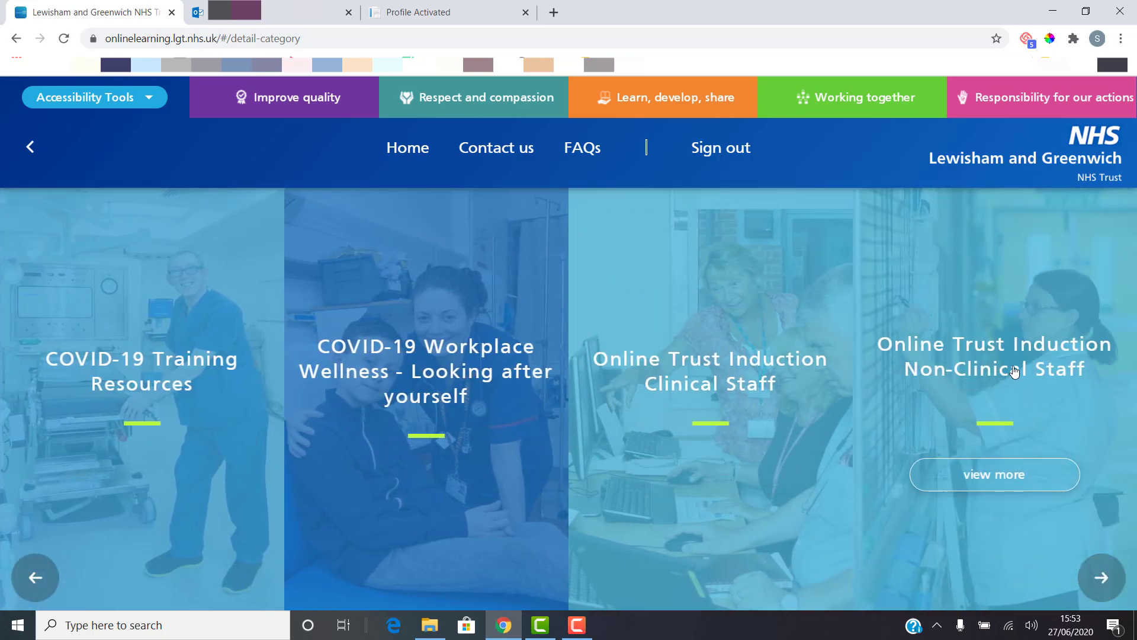
left_click(770, 371)
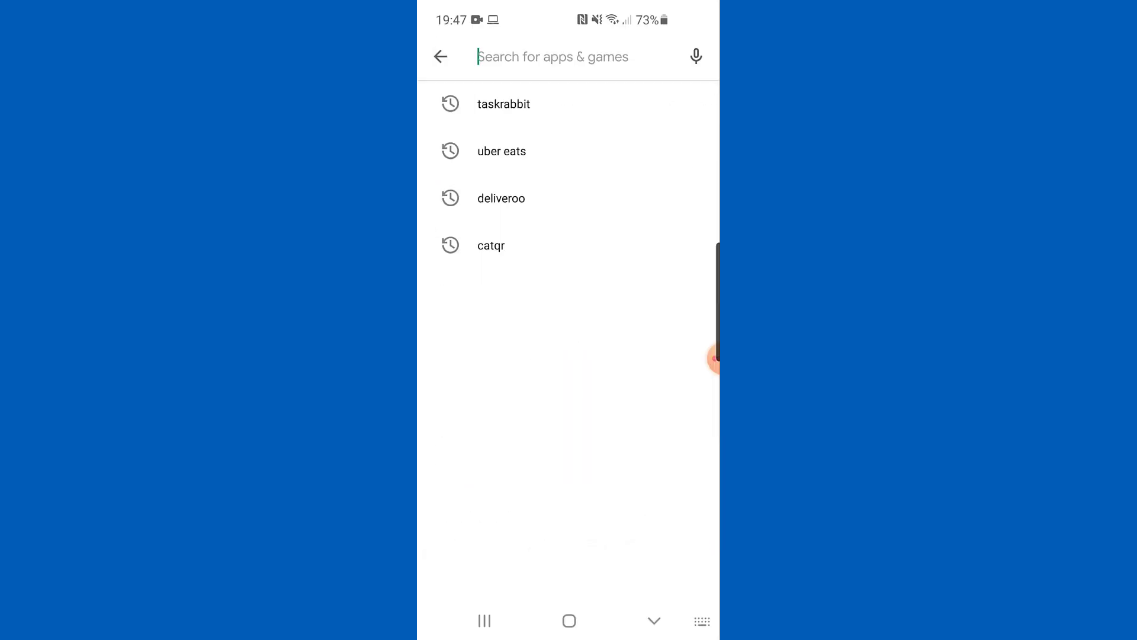
type("catqr")
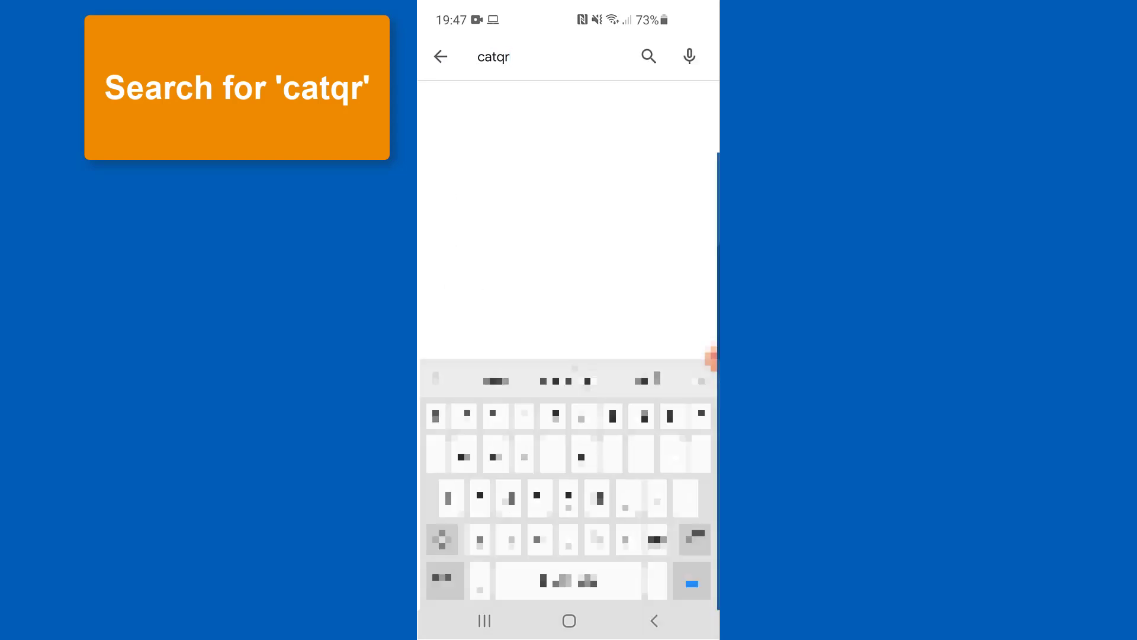
Step: Search the Play Store for 'catqr' and open CATQR - Class Attendance Tracker QR
key("Return")
left_click(568, 116)
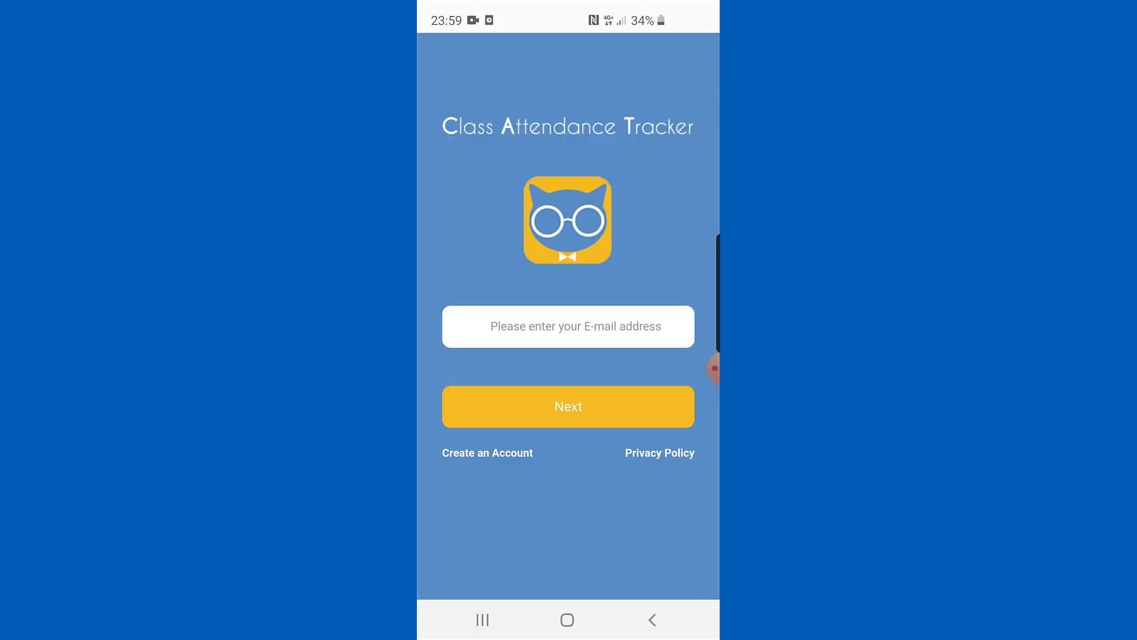
Step: Start entering the NHS e-mail address in the sign-in field
left_click(578, 327)
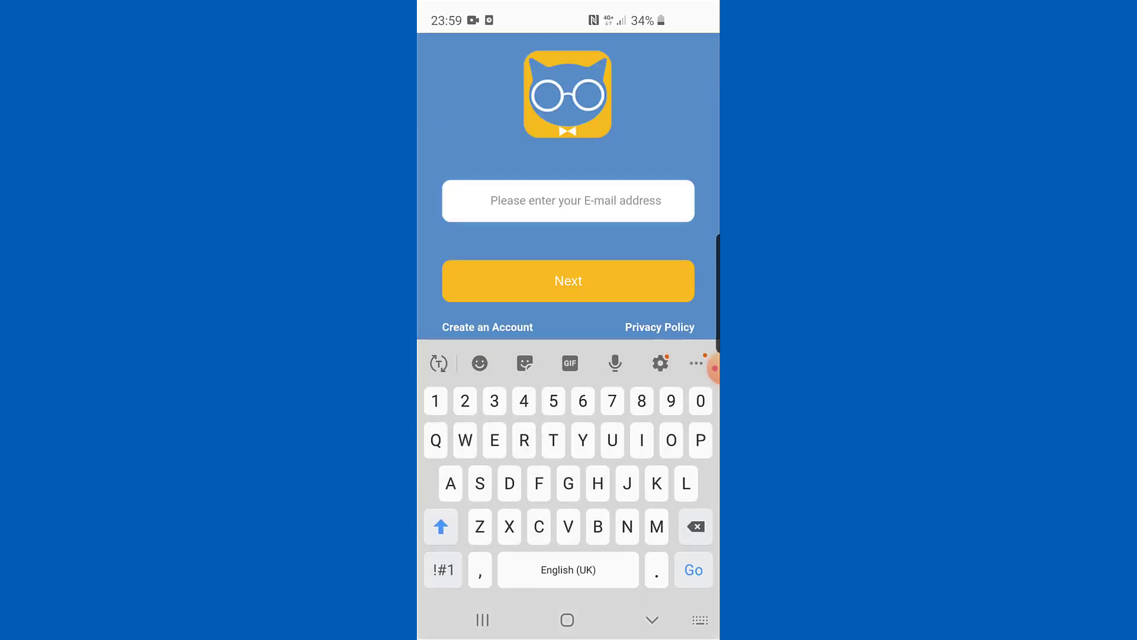
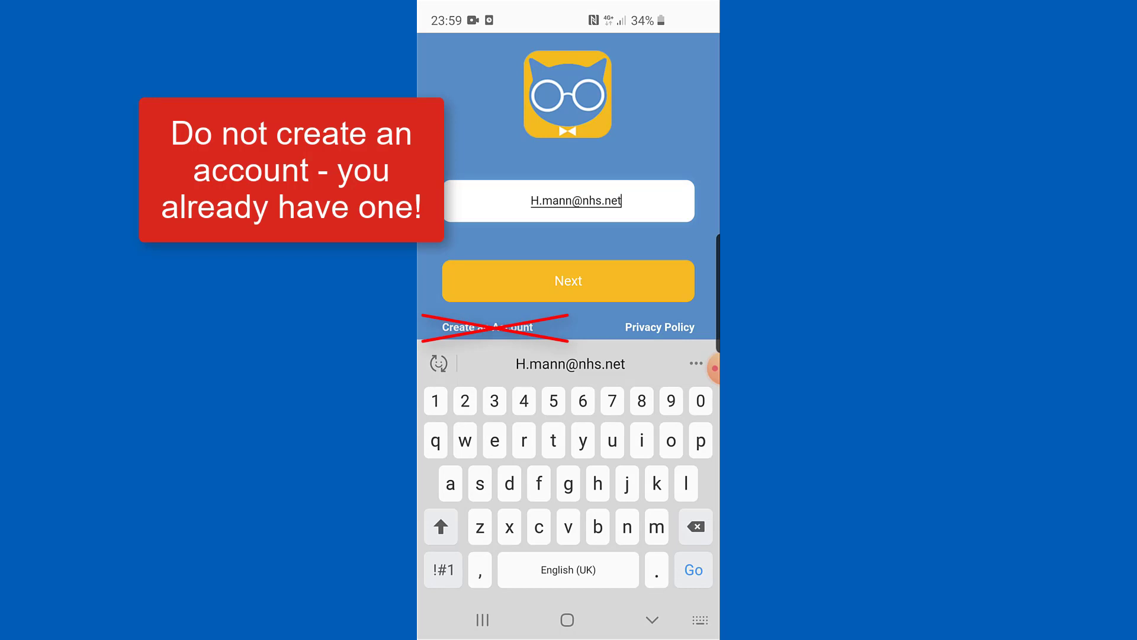
Step: Submit the e-mail, paste the copied Profile ID, and sign in
key("Return")
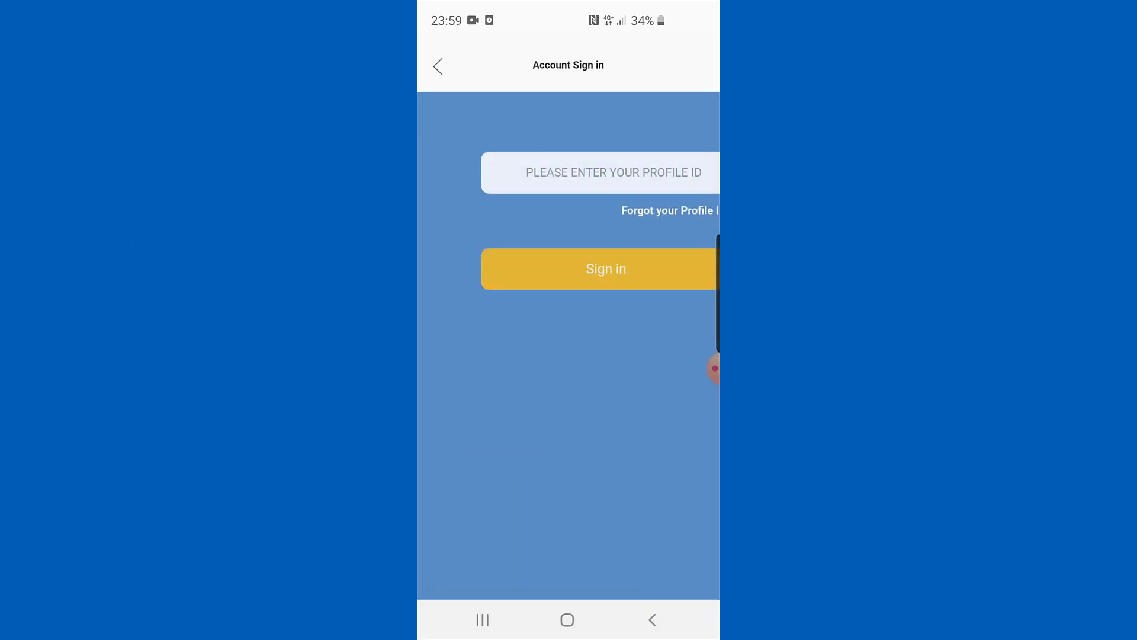
left_click(575, 172)
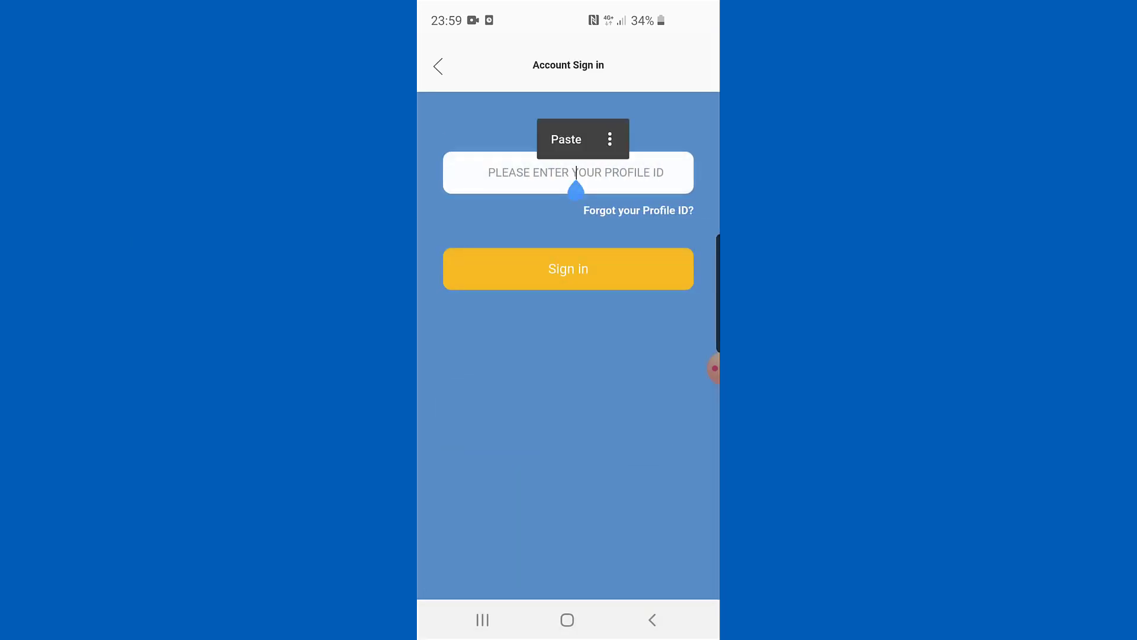
left_click(566, 140)
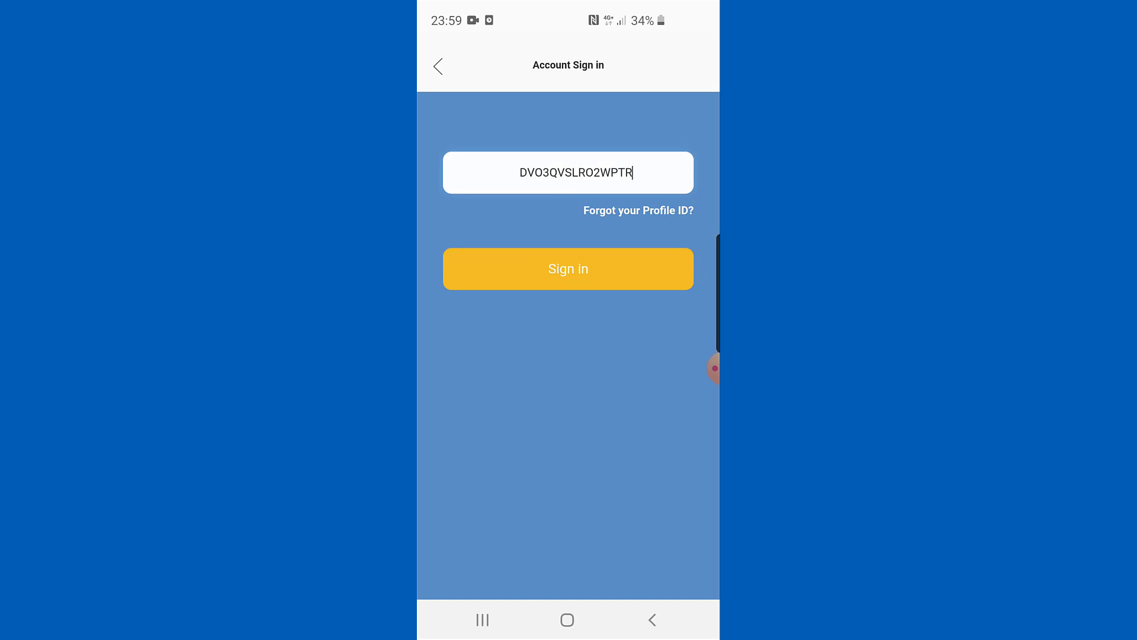
left_click(568, 269)
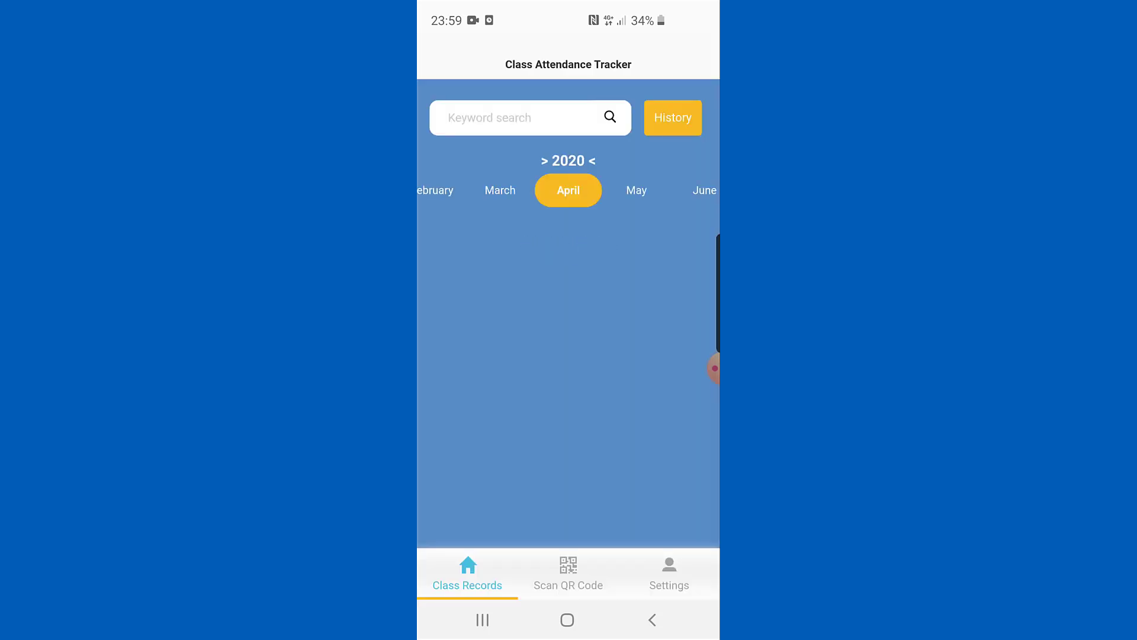